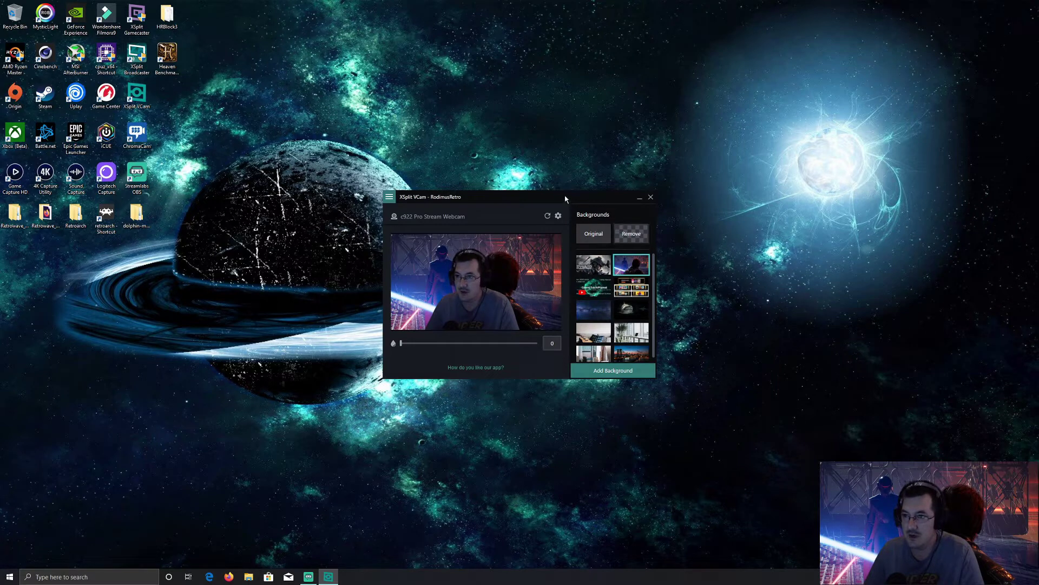
- Reposition the XSplit VCam window, preview the webcam with its background removed, and reapply the lightsaber image background
mouse_move(565, 198)
mouse_down()
mouse_move(607, 176)
mouse_move(550, 211)
mouse_up()
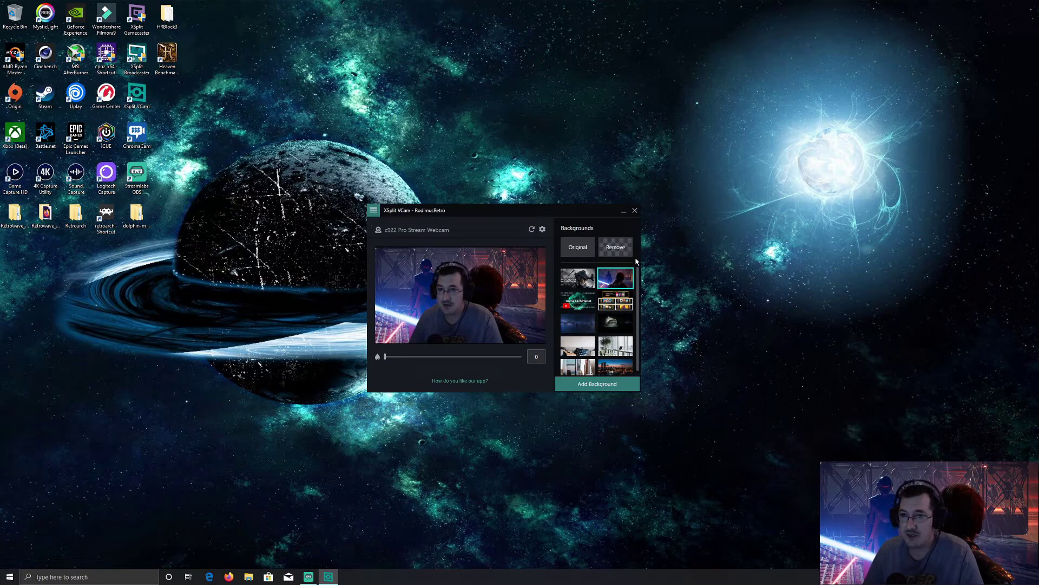
drag(534, 211, 546, 188)
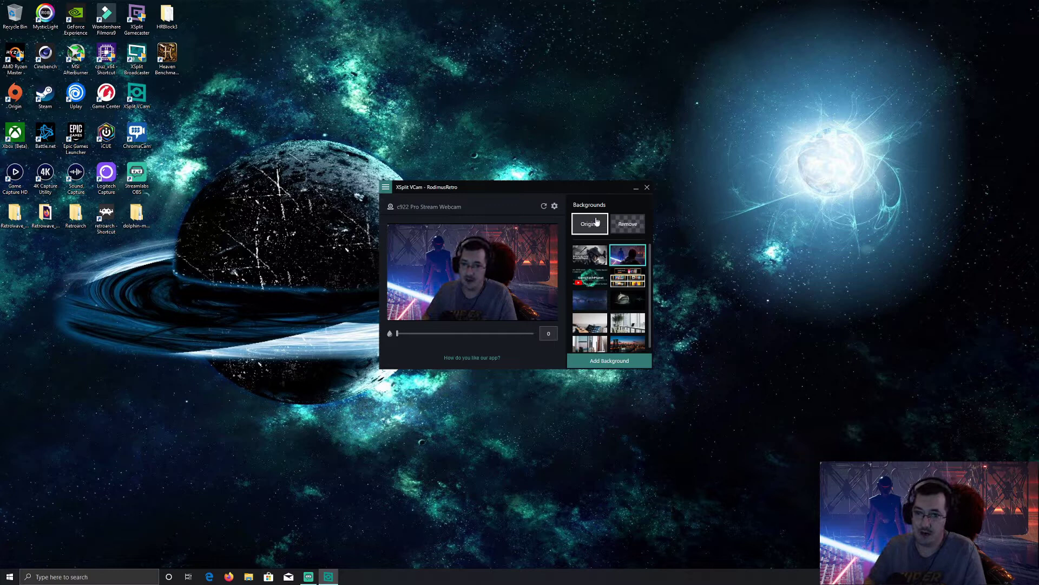
click(632, 229)
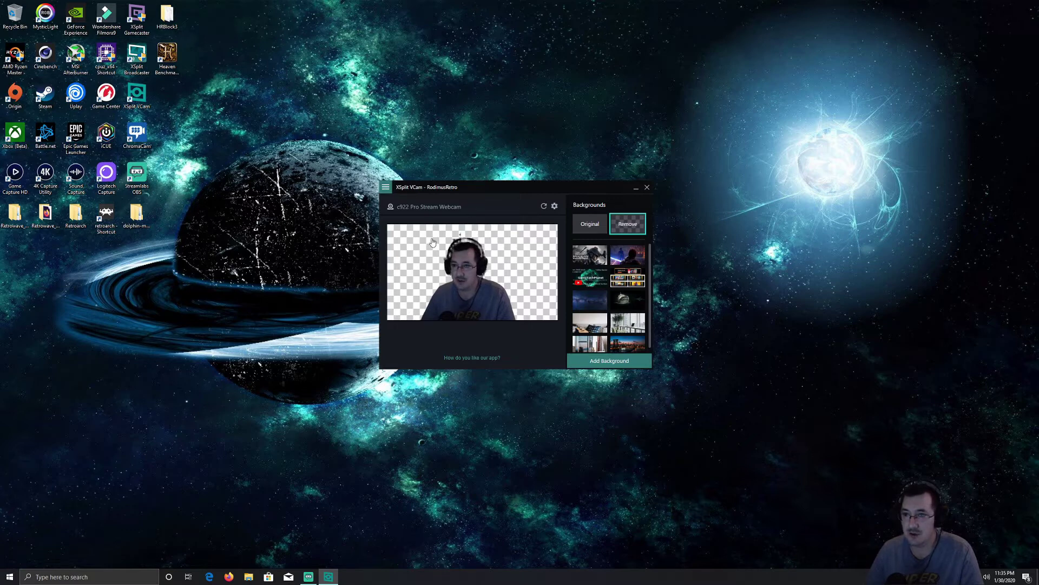
click(624, 260)
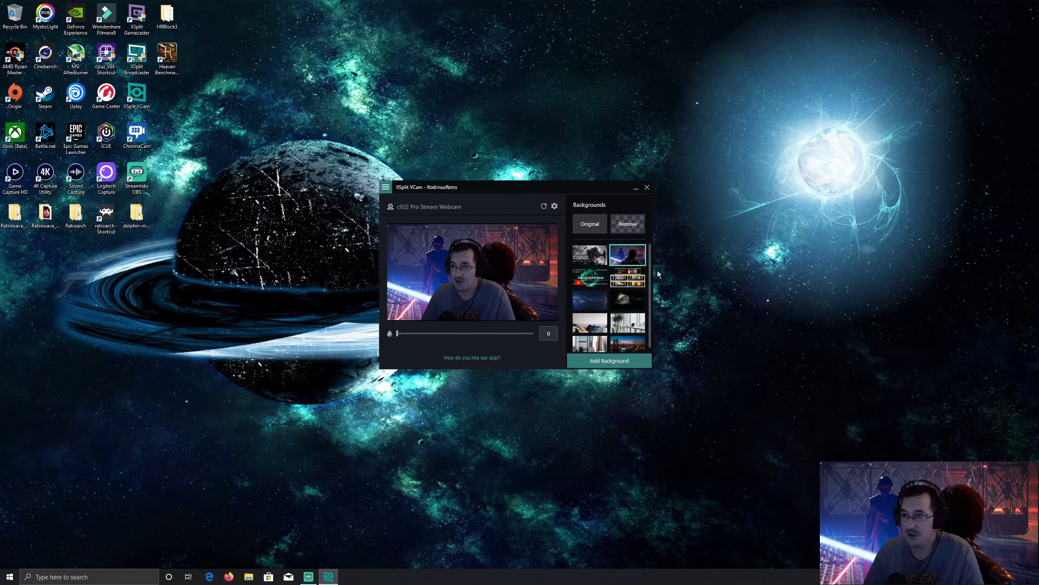
- Open the dialog for adding a YouTube video background and cancel it without entering a link
click(621, 361)
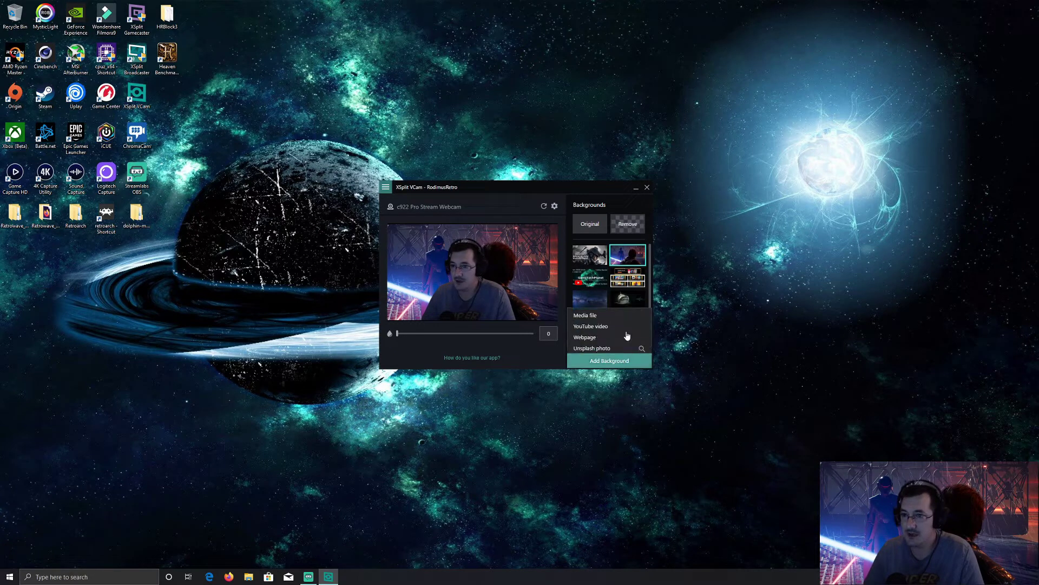
click(590, 323)
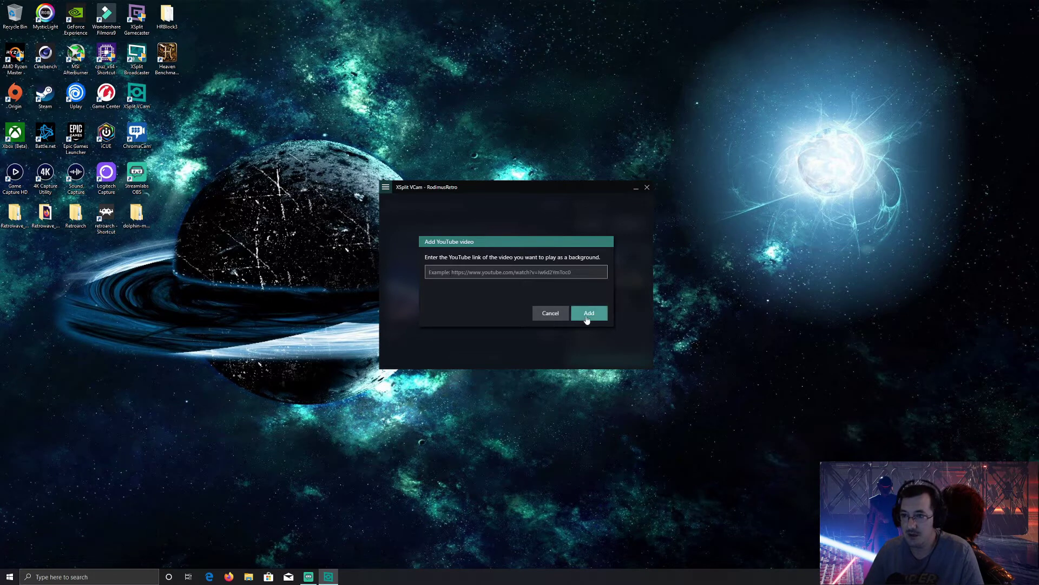
click(548, 315)
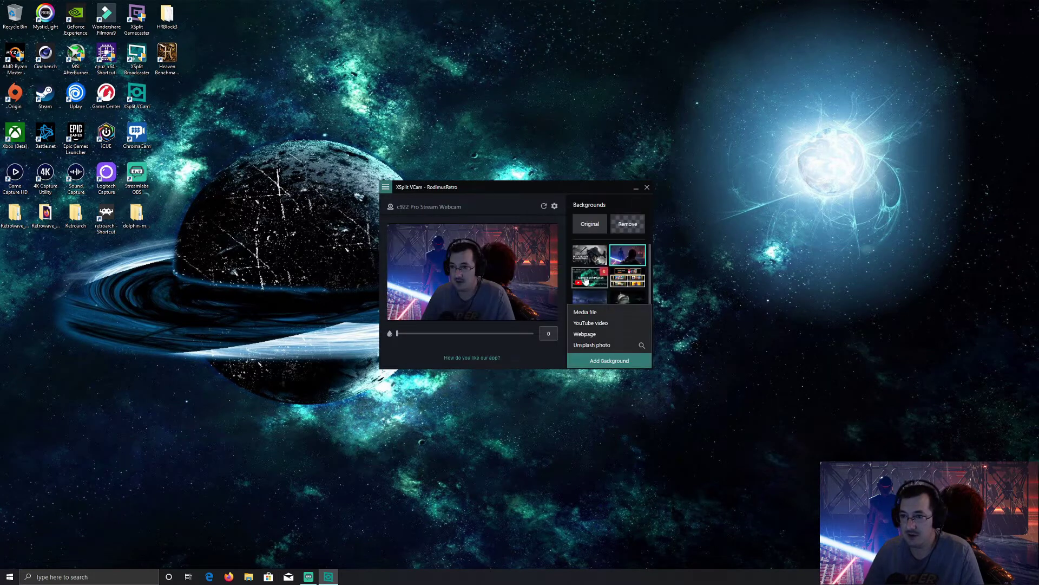
- Preview the existing YouTube video background on the webcam and switch back to the lightsaber image background
click(585, 278)
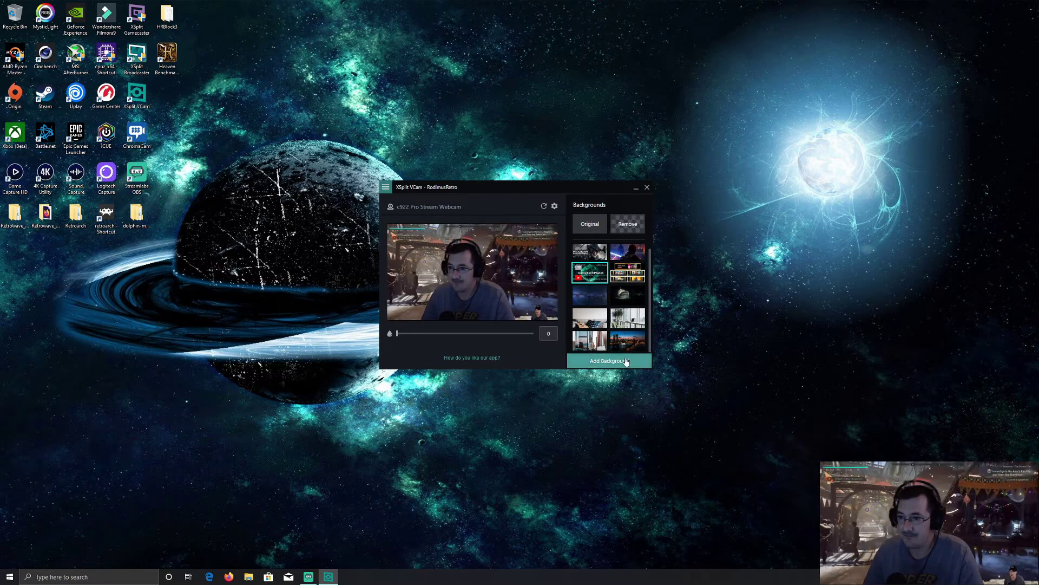
mouse_move(639, 351)
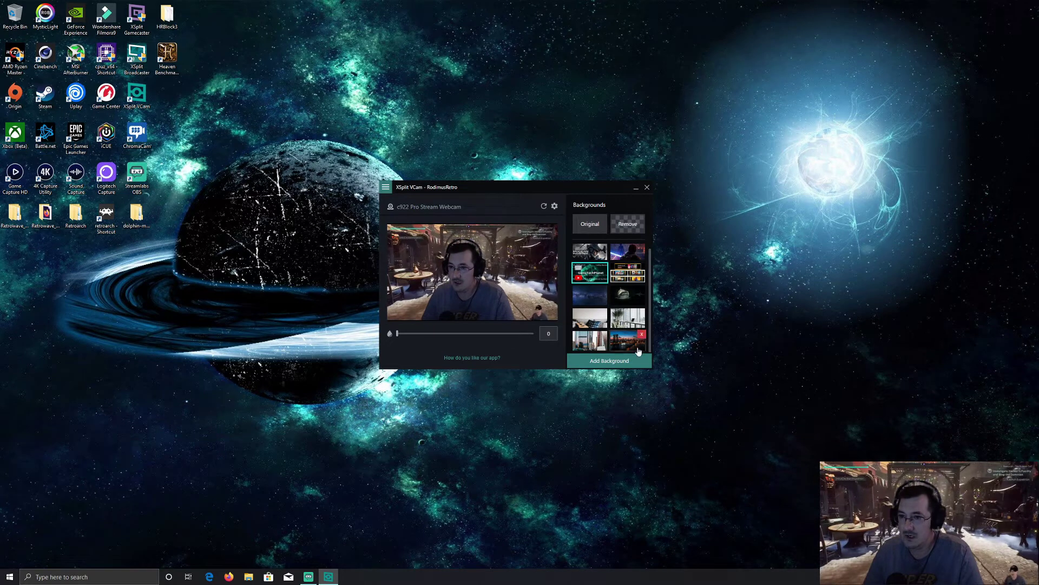
scroll(626, 252, up, 1)
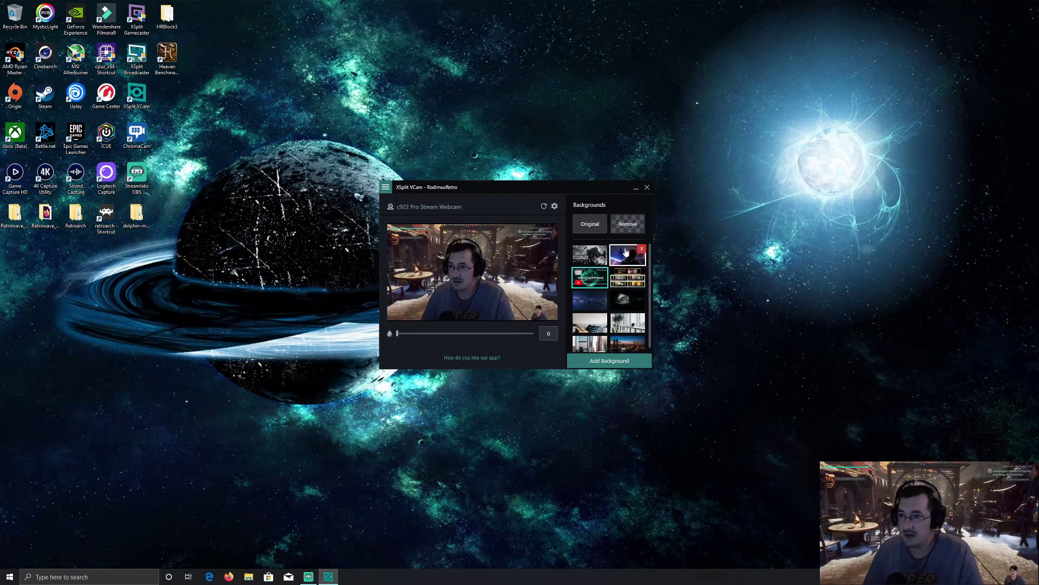
click(626, 252)
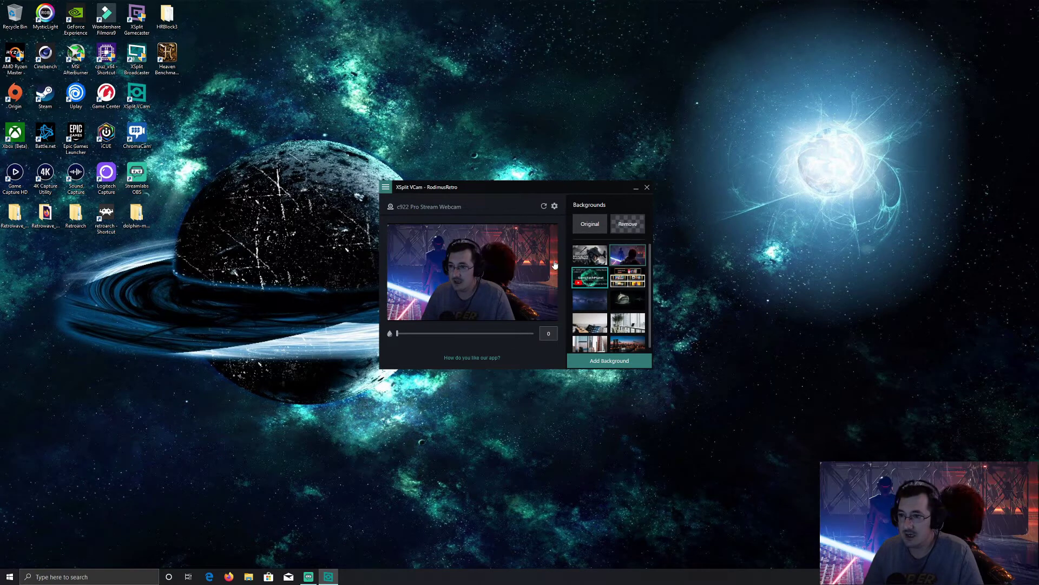
- Review the c922 Pro Stream Webcam's video and camera control properties and close them without changes
click(555, 208)
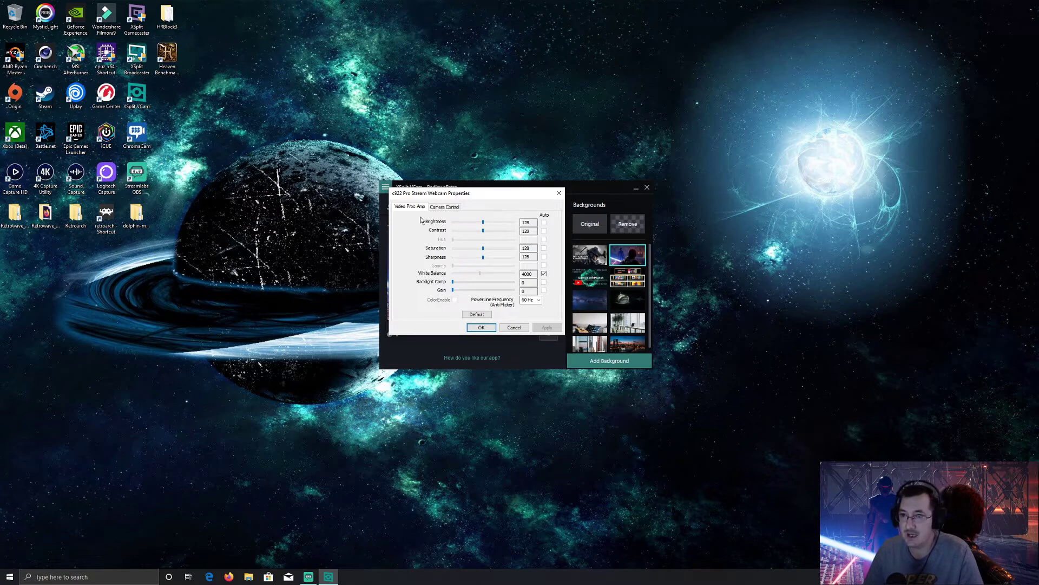
click(444, 207)
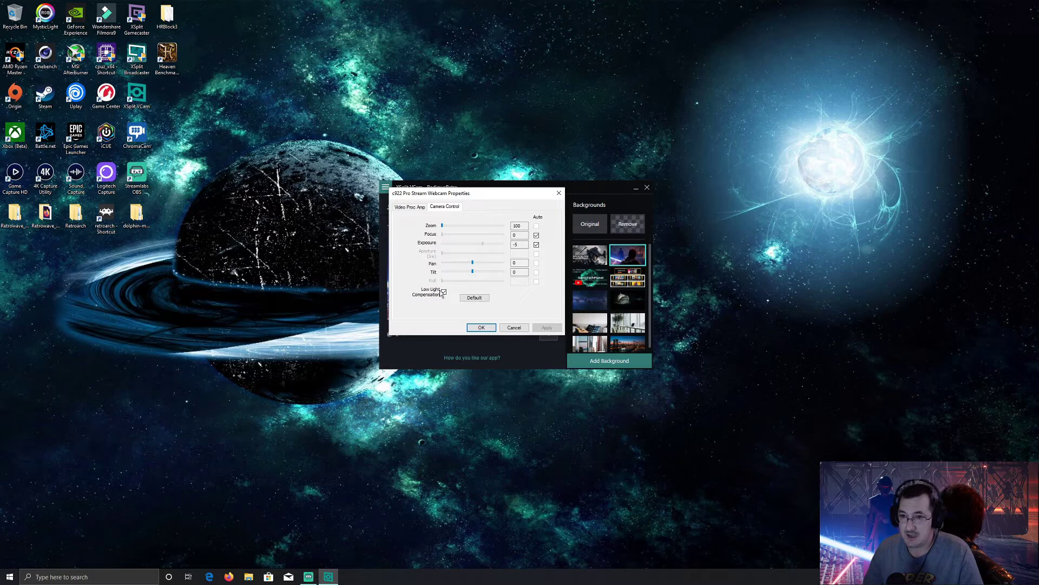
click(480, 328)
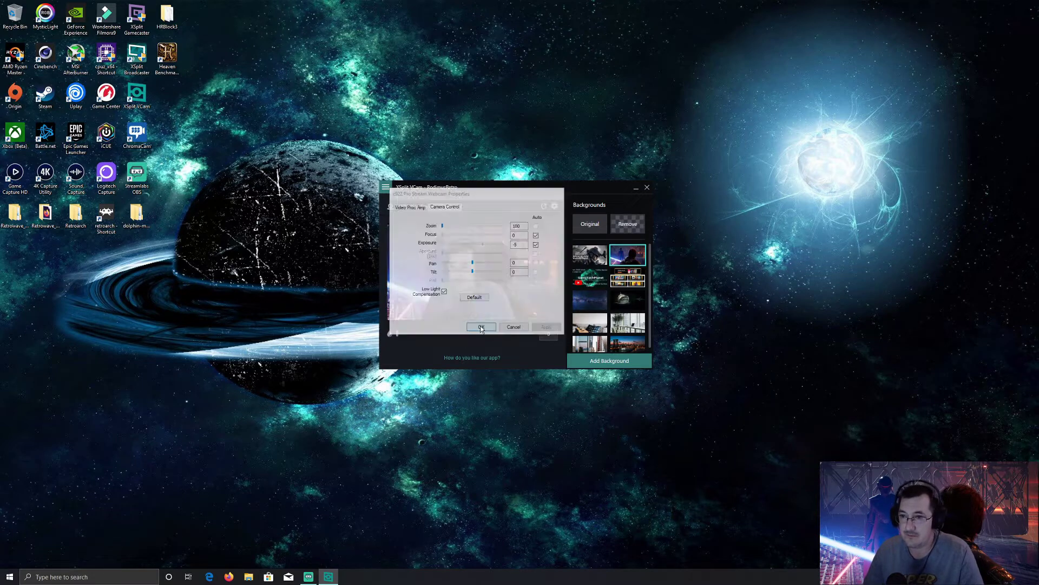
- Open the XSplit VCam settings and review the hardware acceleration and quality control options
click(386, 188)
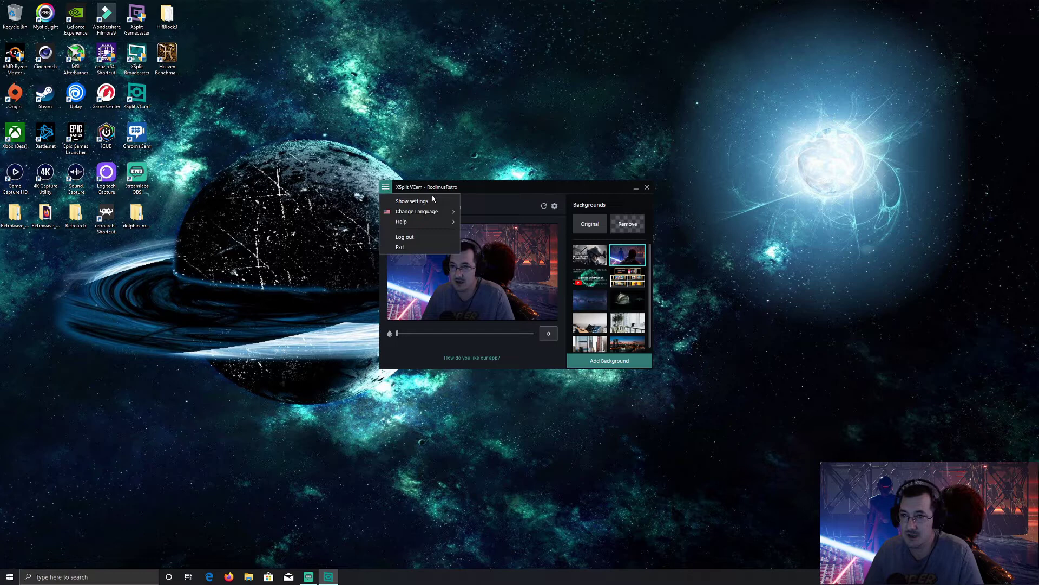
click(415, 203)
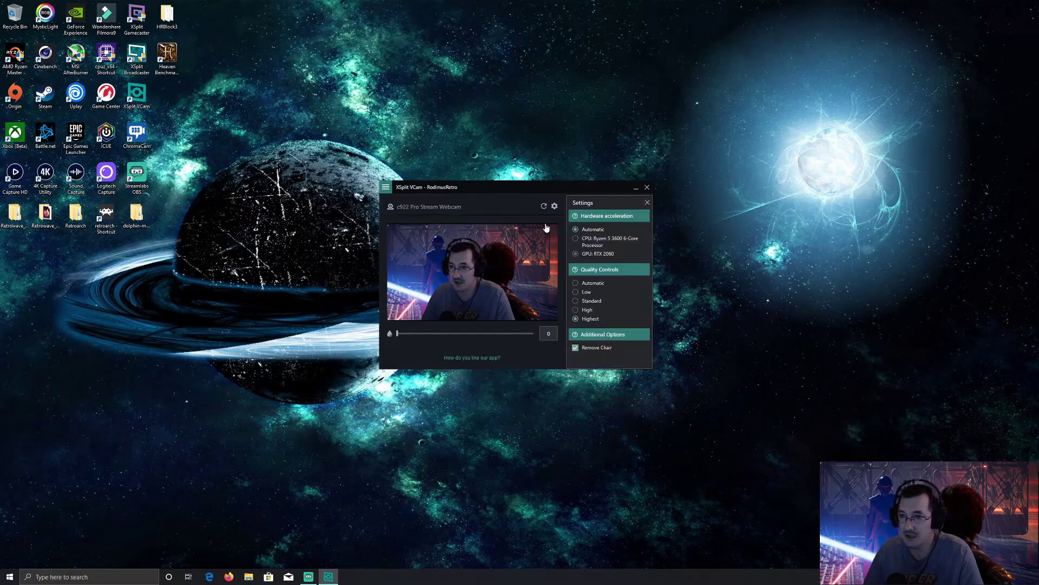
mouse_move(576, 217)
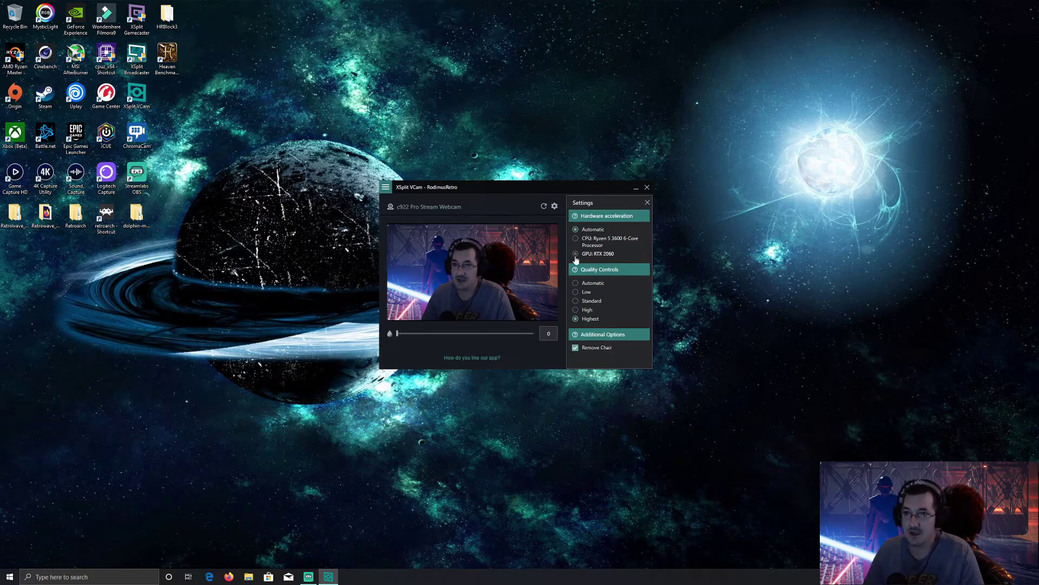
mouse_move(575, 271)
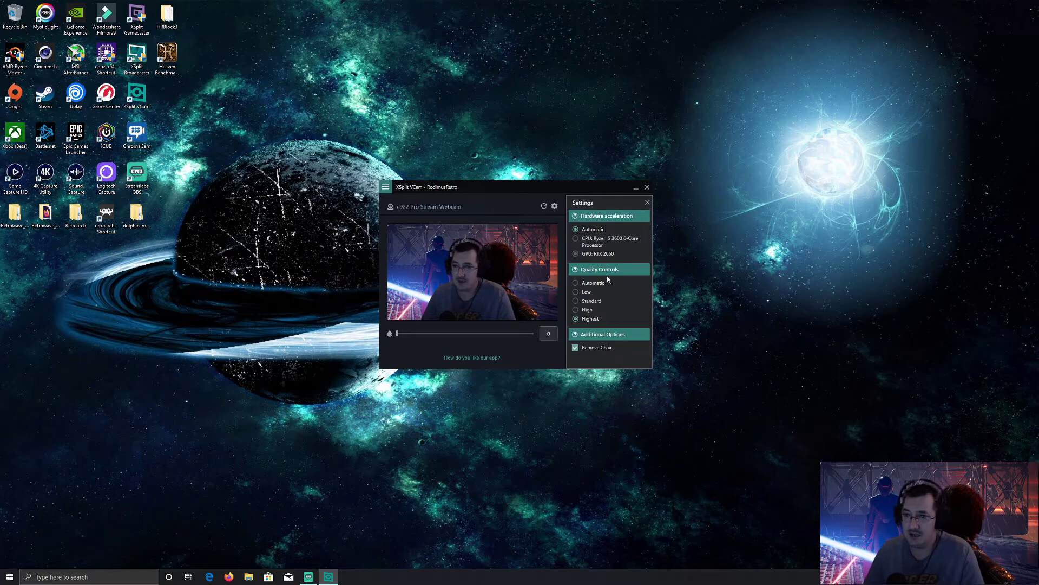
- Compare the Low, Standard and High quality levels on the webcam preview and set the quality to Highest
click(576, 292)
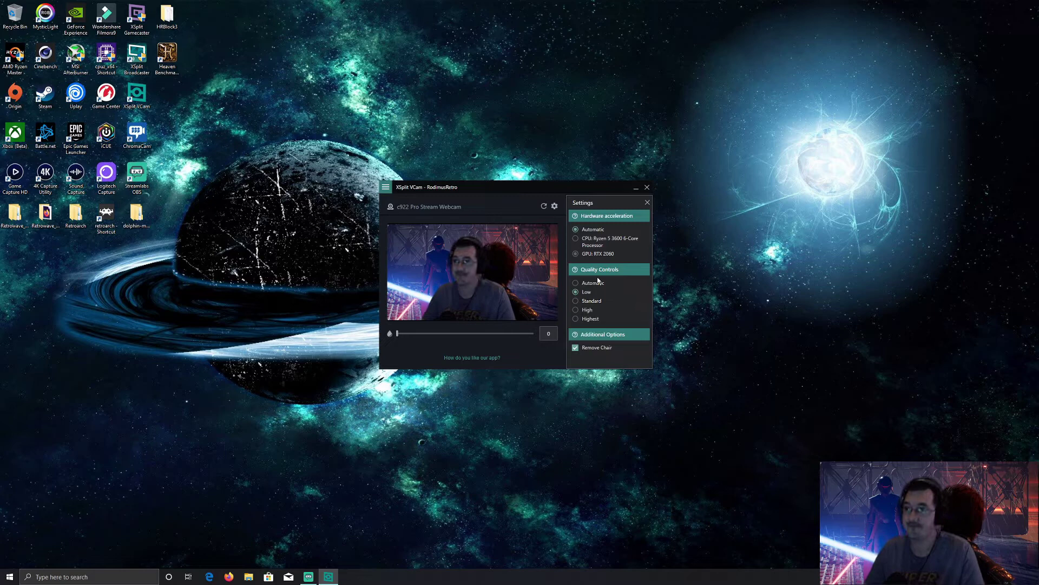
click(576, 302)
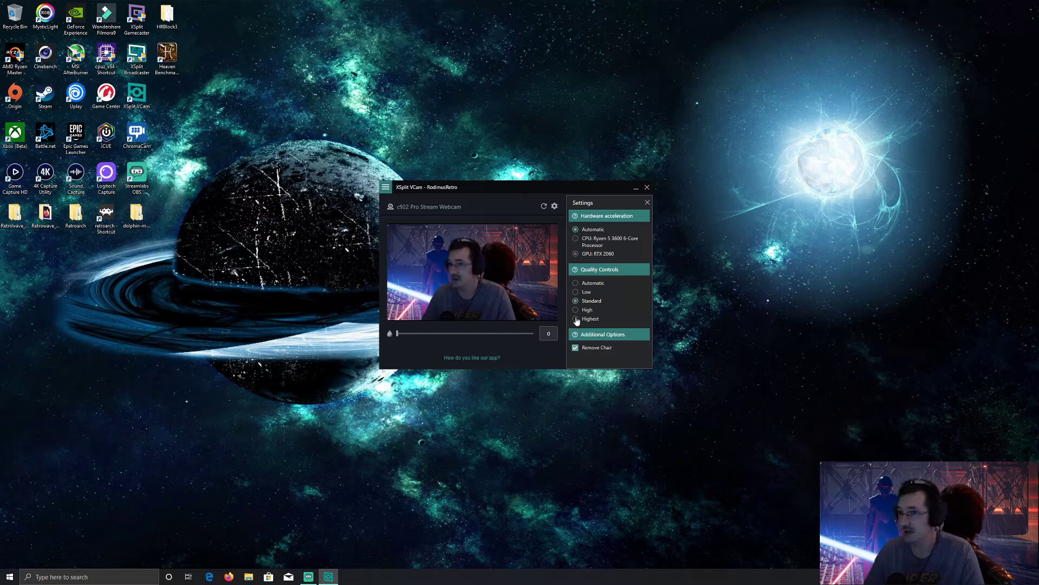
click(576, 310)
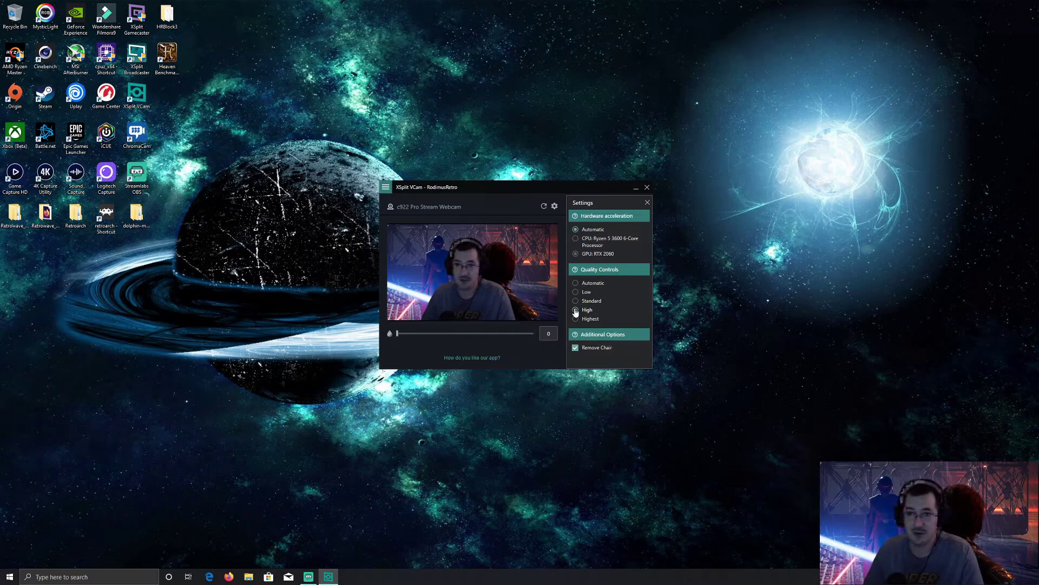
click(576, 319)
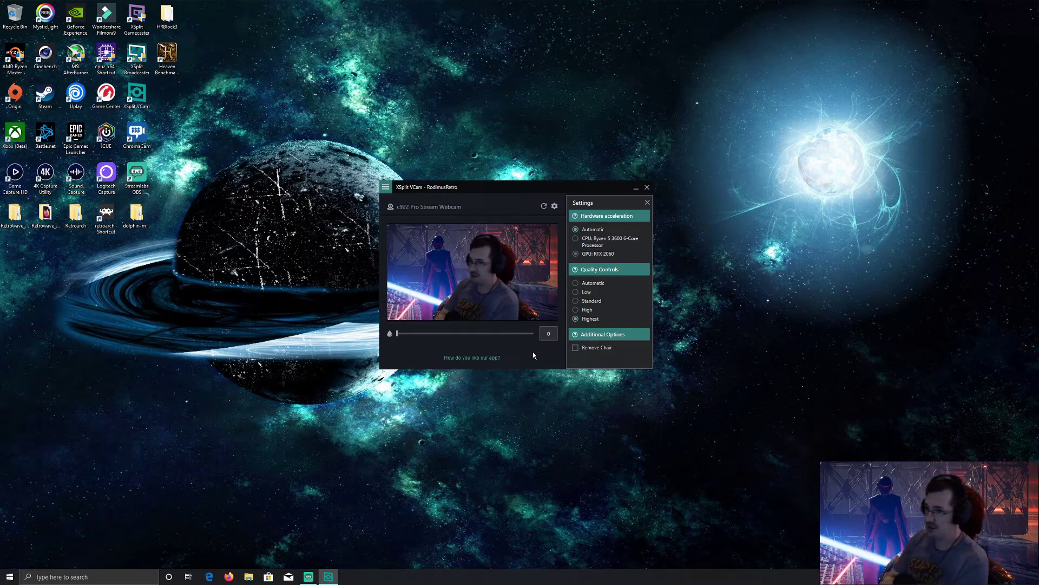
- Enable the Remove Chair option and close the settings
click(575, 349)
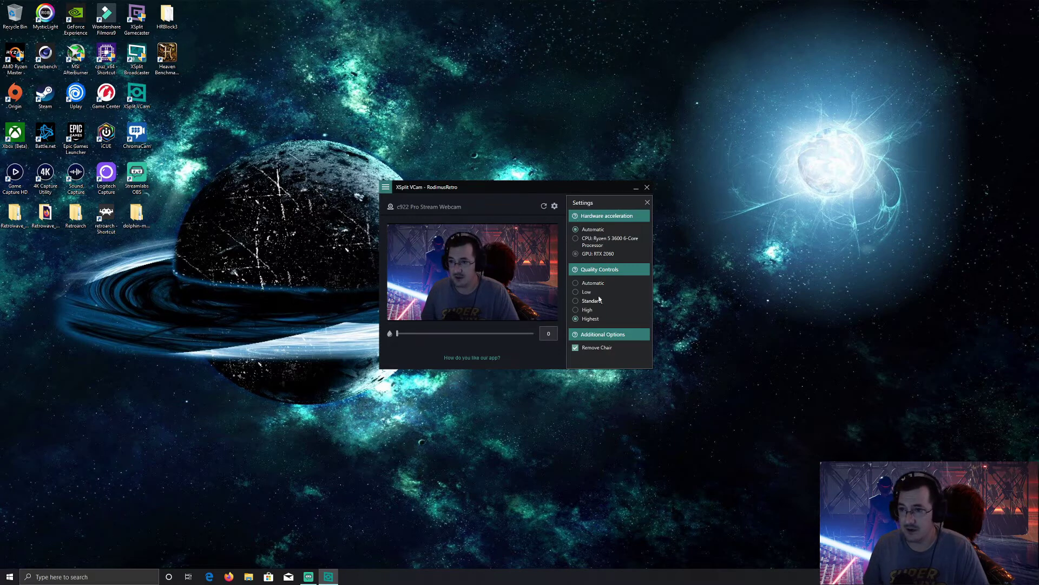
click(647, 203)
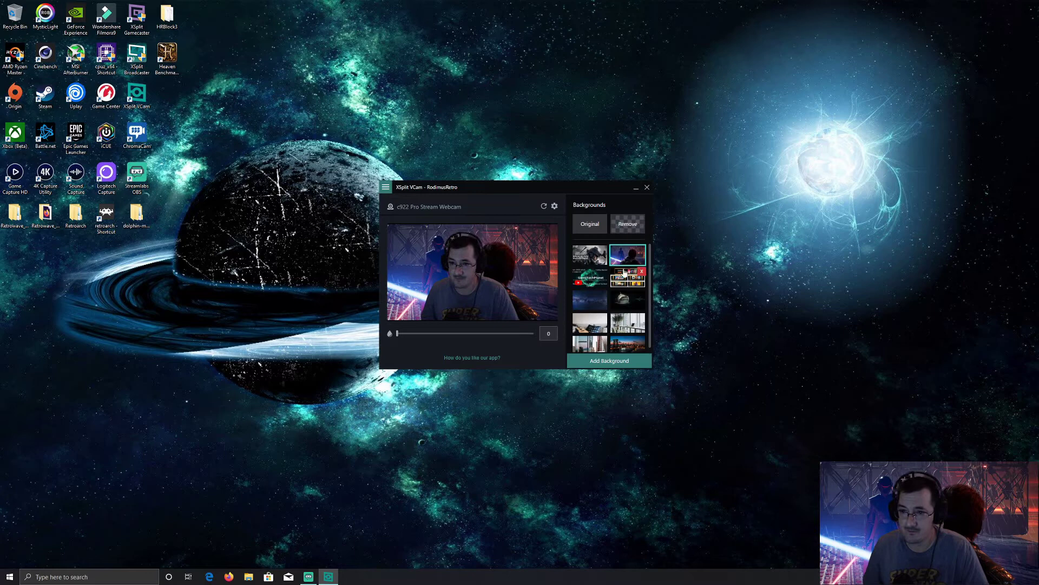
- Check what the slider under the webcam preview controls
mouse_move(590, 301)
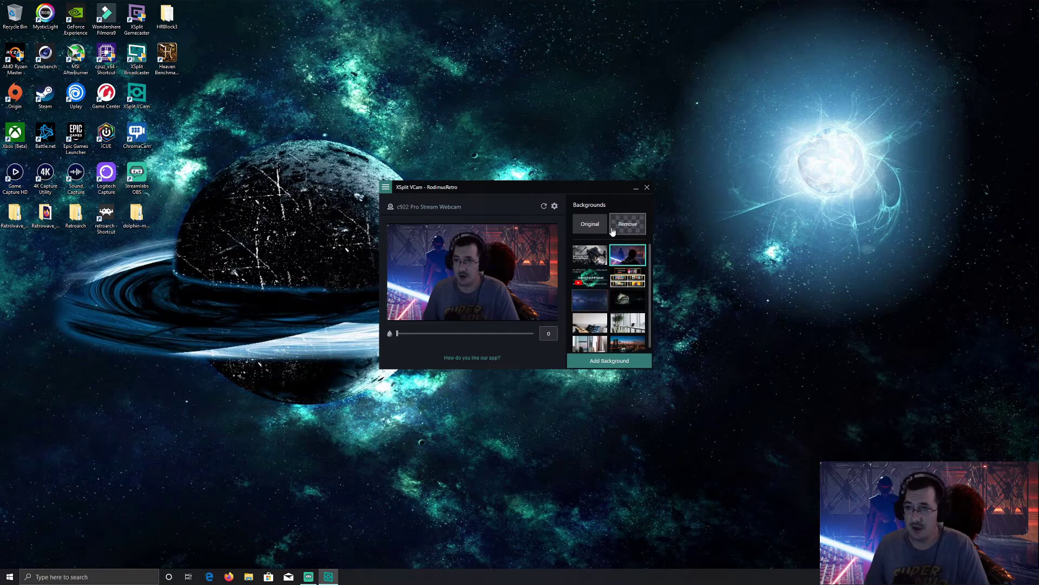
mouse_move(399, 335)
mouse_down()
mouse_move(469, 340)
mouse_move(407, 339)
mouse_up()
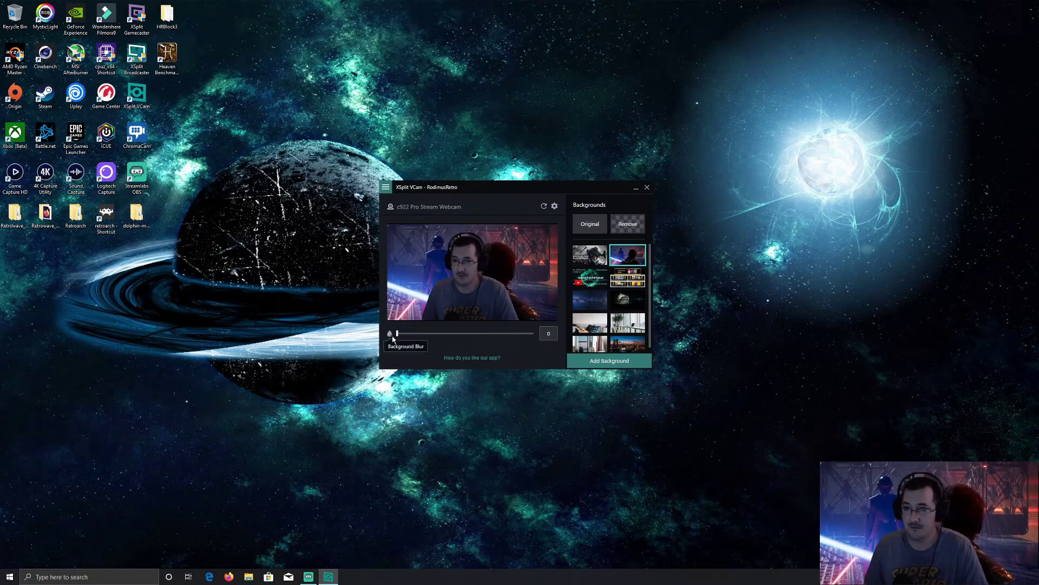
mouse_move(619, 271)
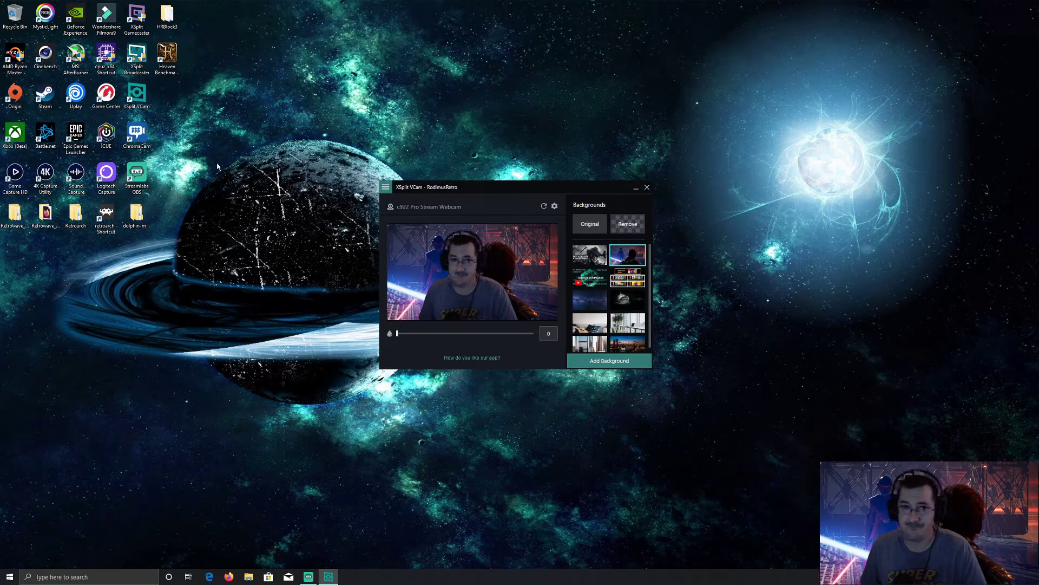
- Minimize XSplit VCam, switch to Streamlabs OBS and open the properties of the Video Capture Device source
click(328, 576)
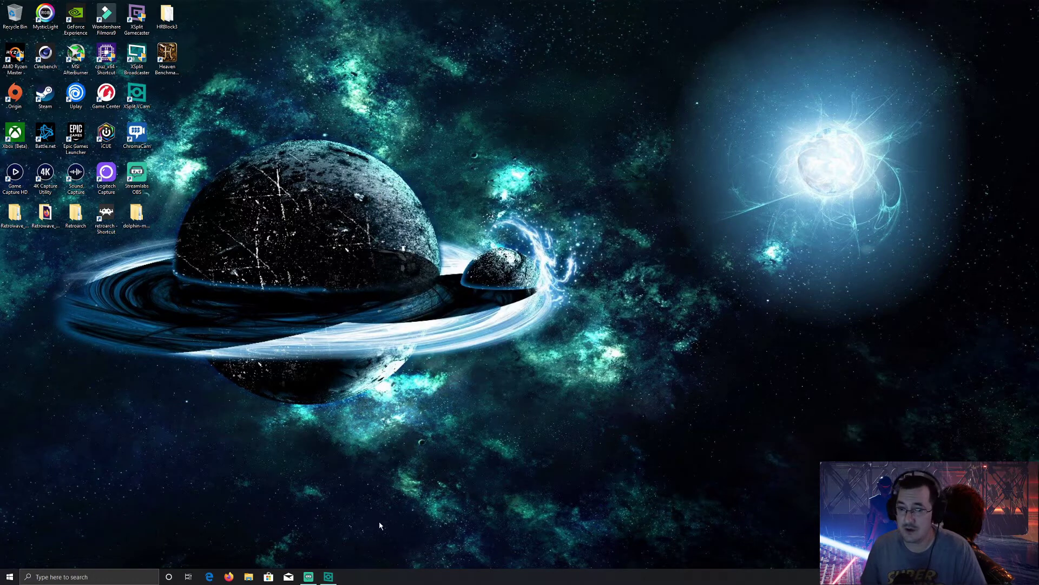
click(308, 577)
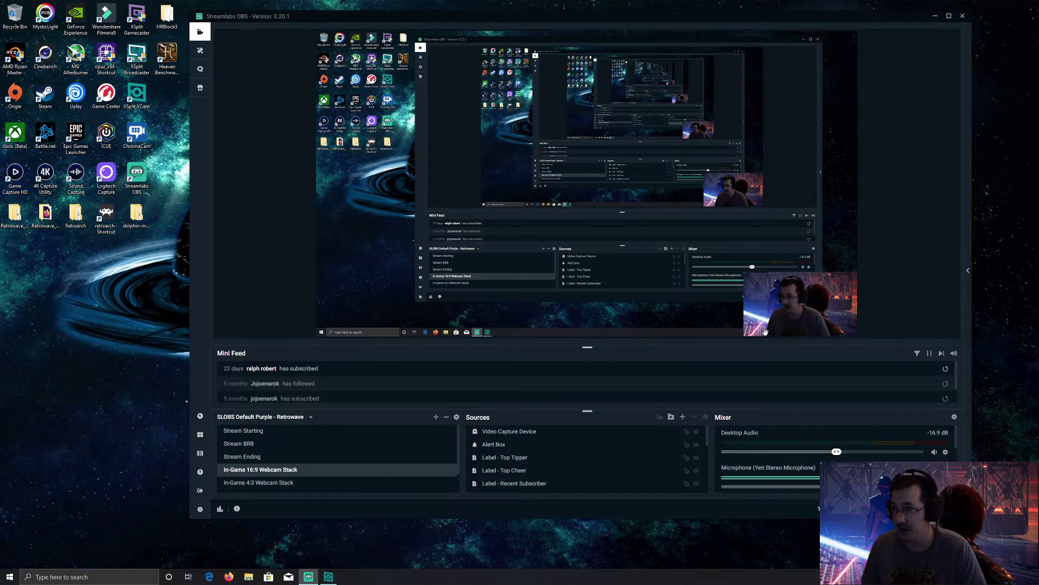
click(842, 292)
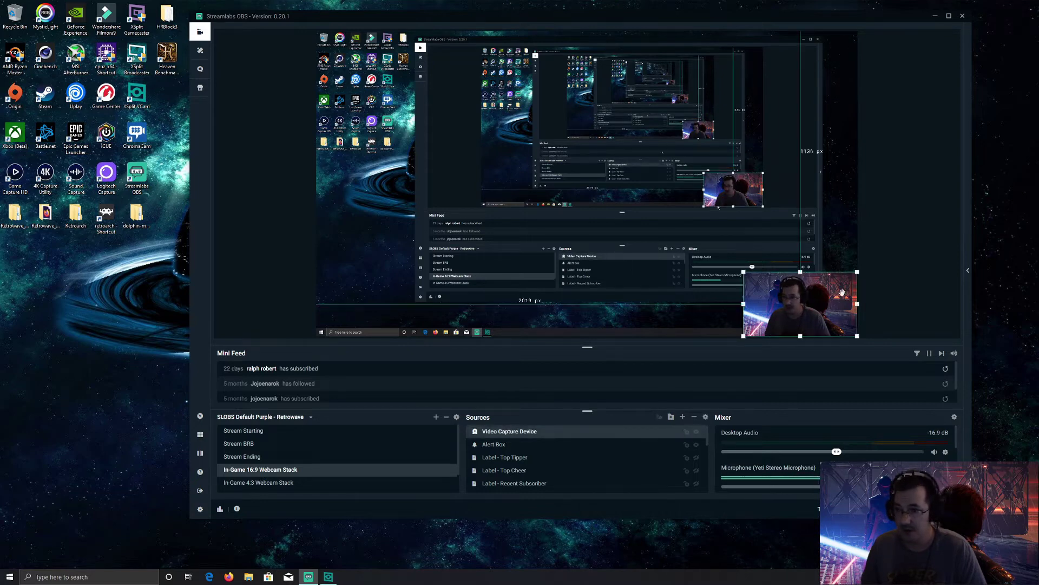
right_click(503, 433)
click(541, 369)
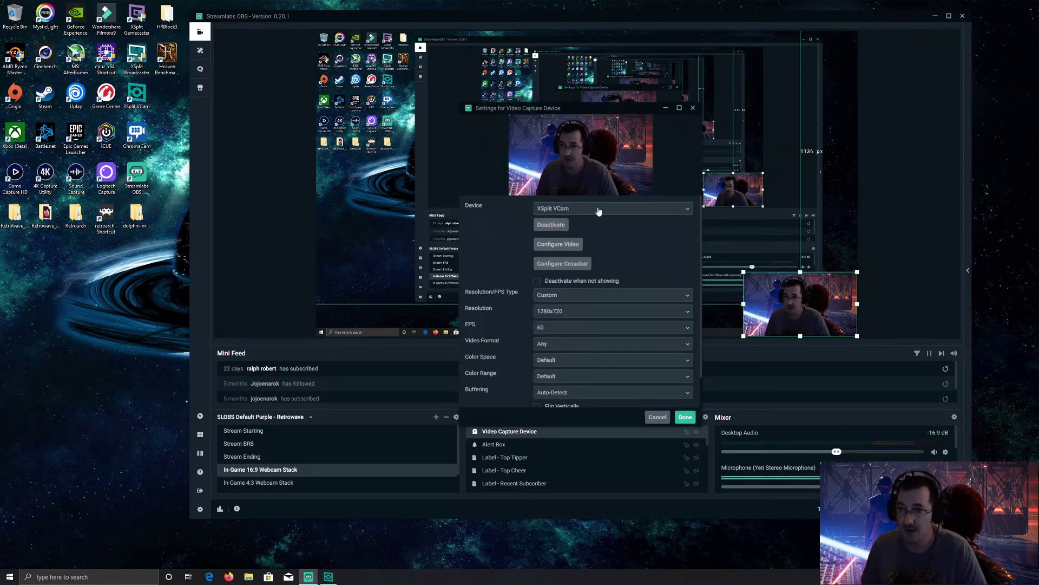
- Set the source's capture device to XSplit VCam and its resolution to 1280x720
click(637, 210)
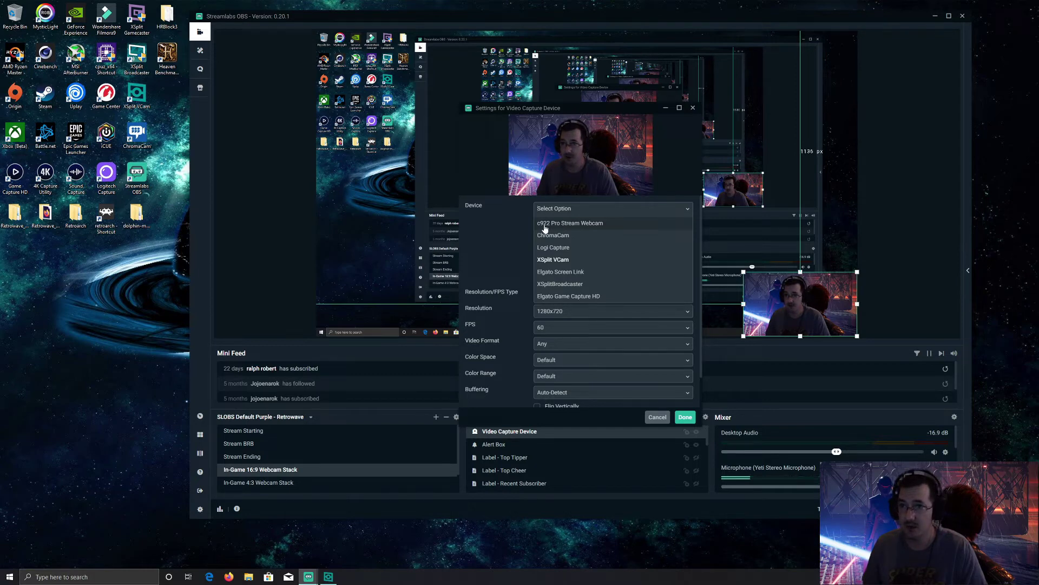
click(575, 260)
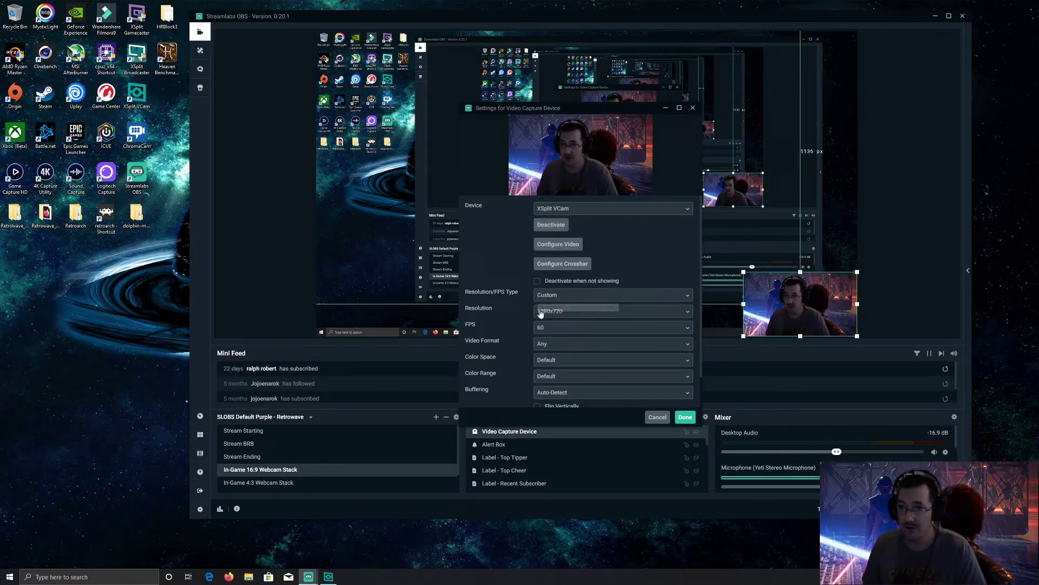
click(571, 312)
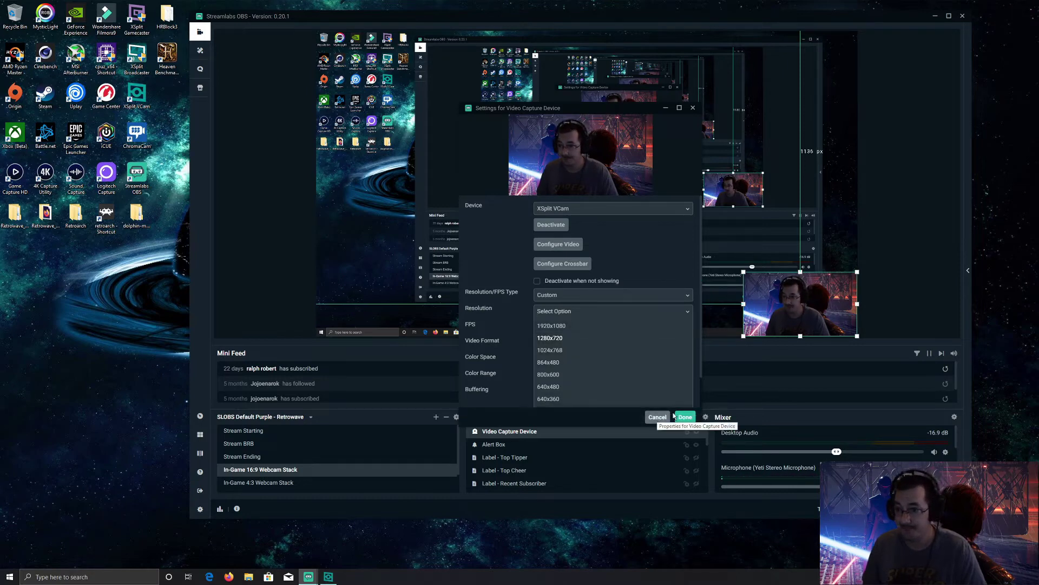
click(550, 338)
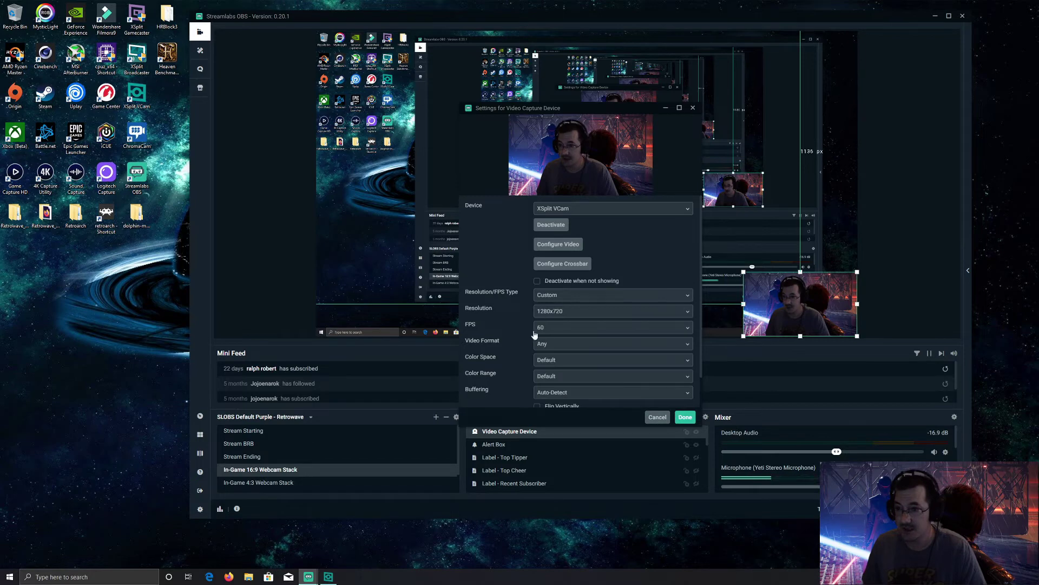
- Review the source's FPS and resolution choices, keep 1280x720 at 60 FPS, and accept the Video Capture Device settings
click(581, 328)
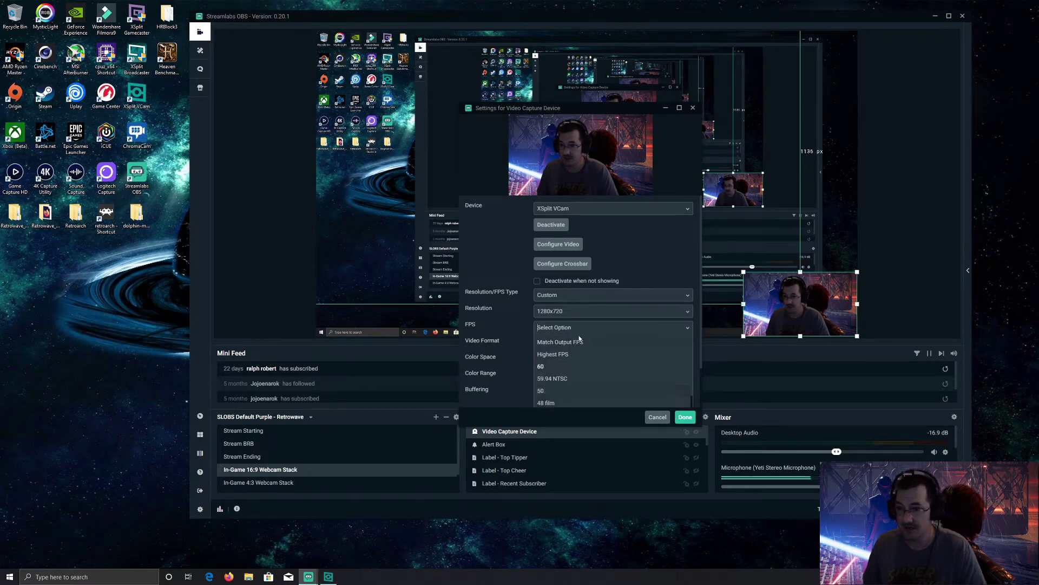
scroll(561, 351, down, 2)
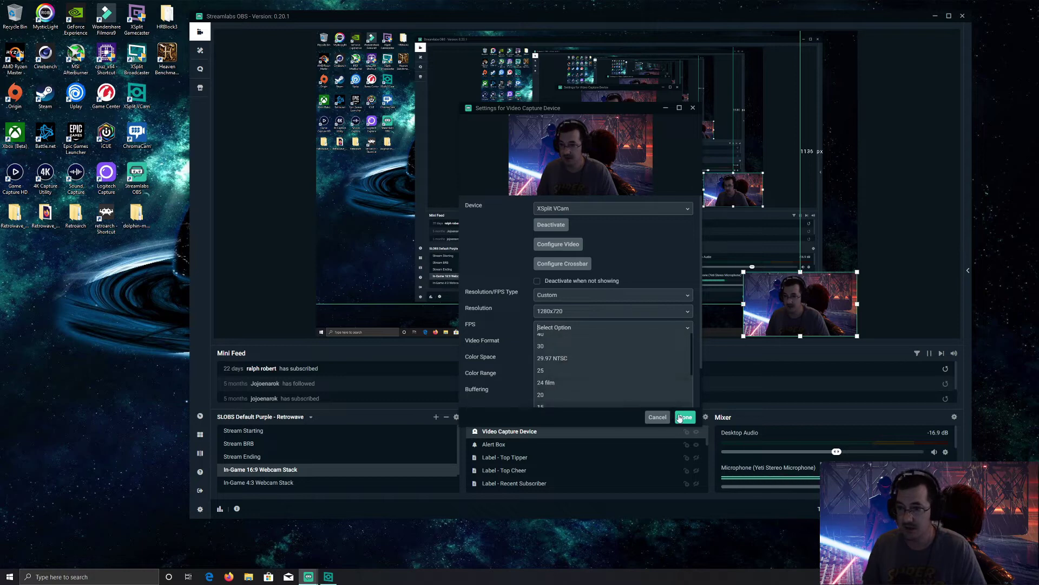
click(671, 312)
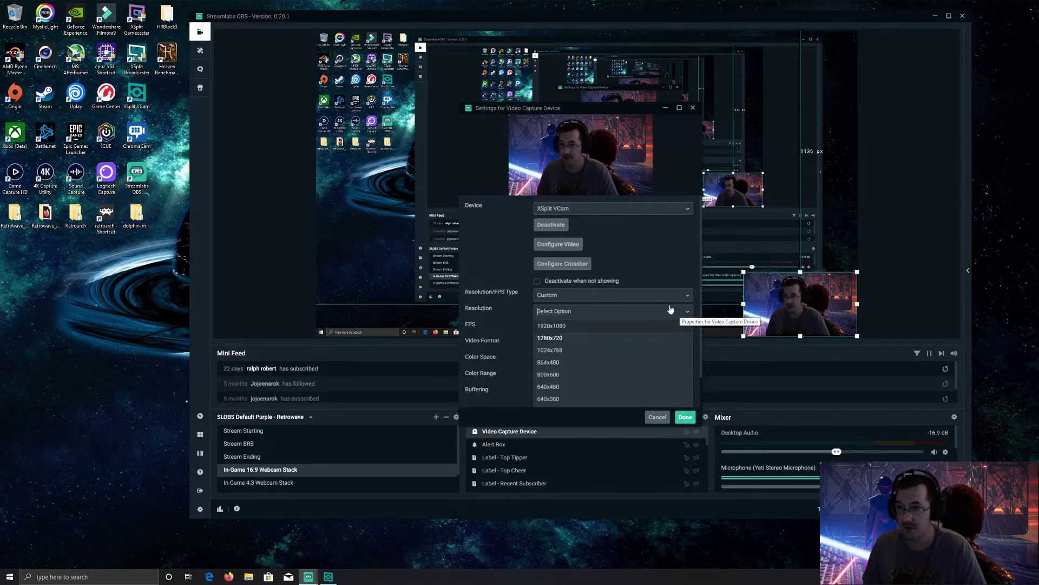
click(582, 306)
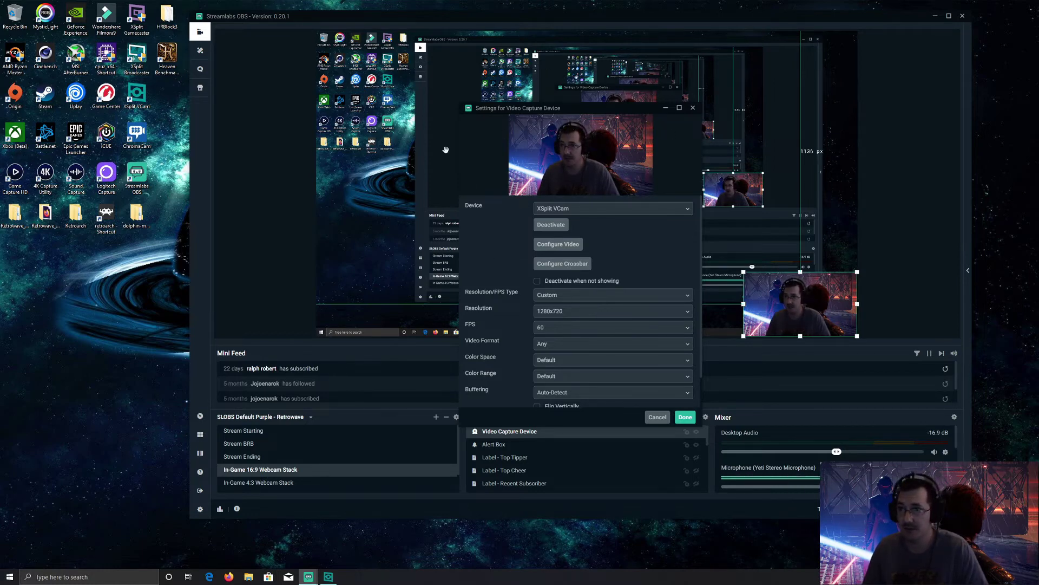
scroll(585, 356, down, 2)
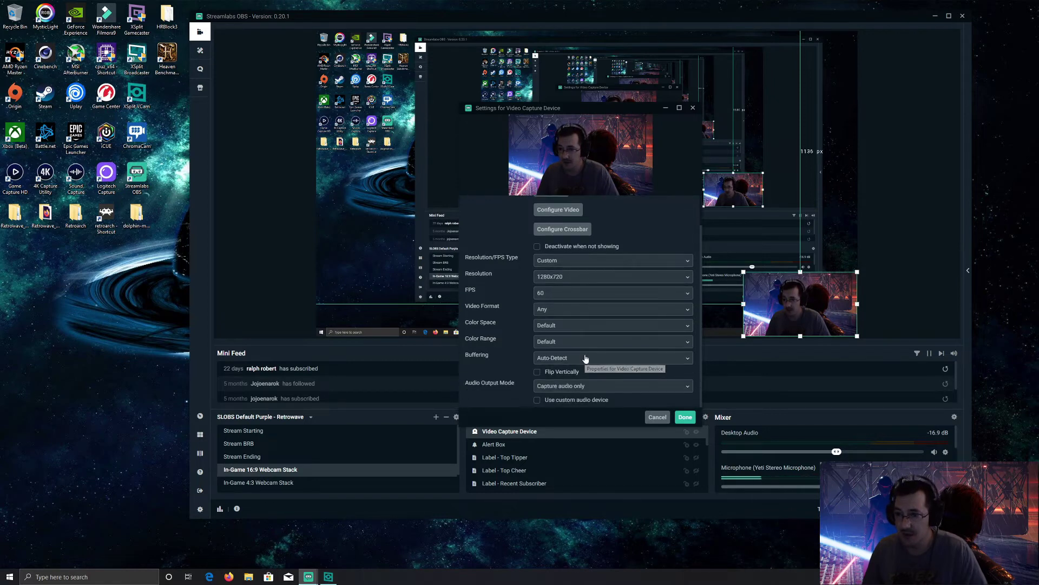
scroll(585, 360, up, 2)
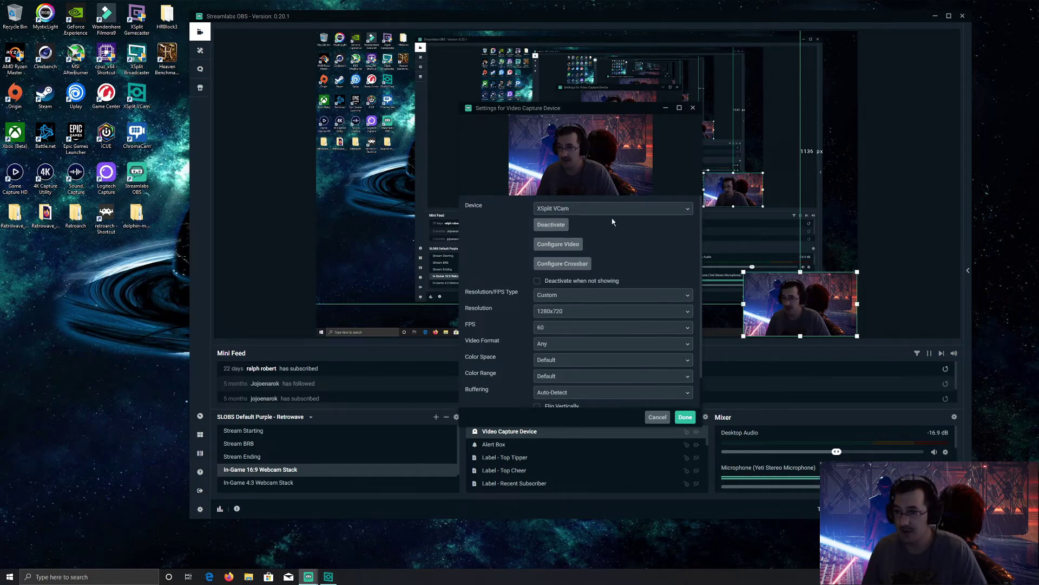
click(686, 416)
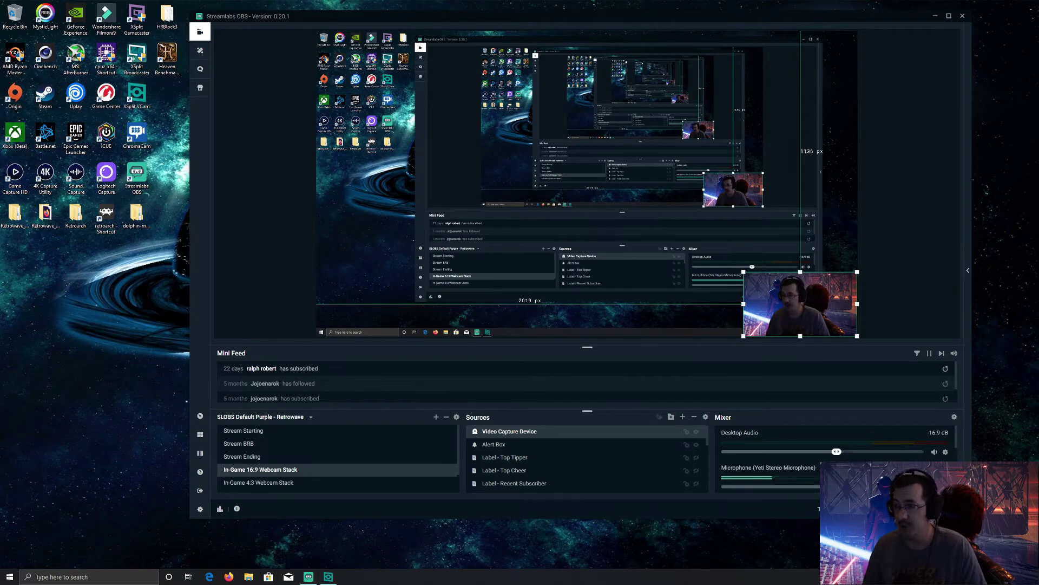
- Switch to XSplit VCam and remove the webcam background so only the person is shown over the stream scene
click(327, 577)
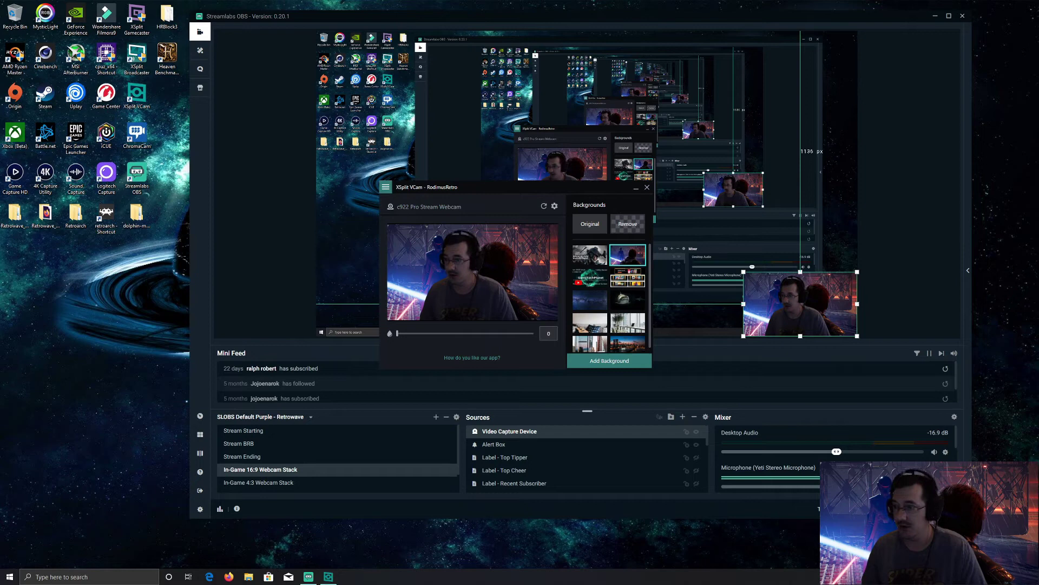
click(677, 556)
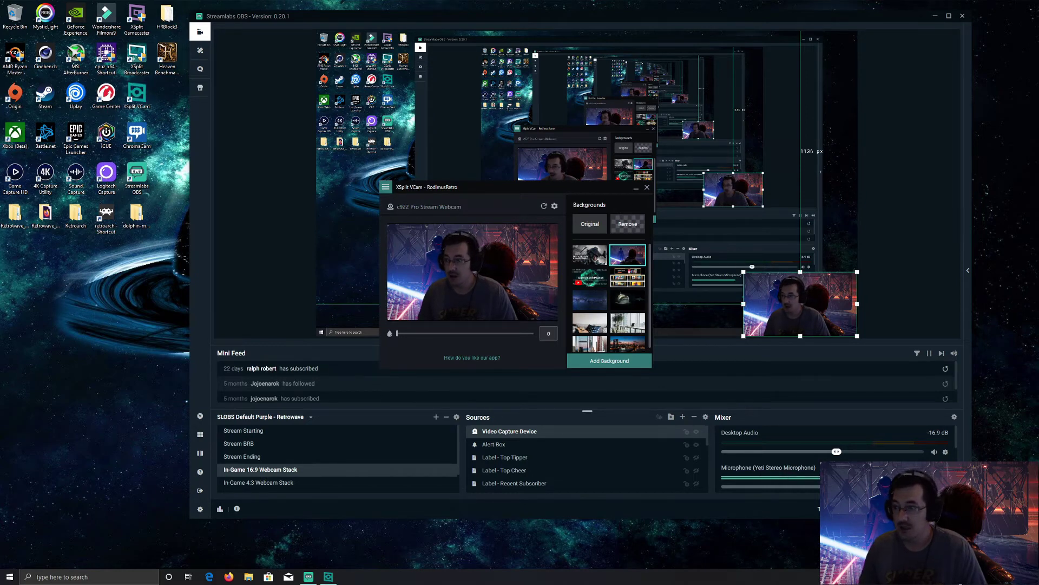
click(647, 187)
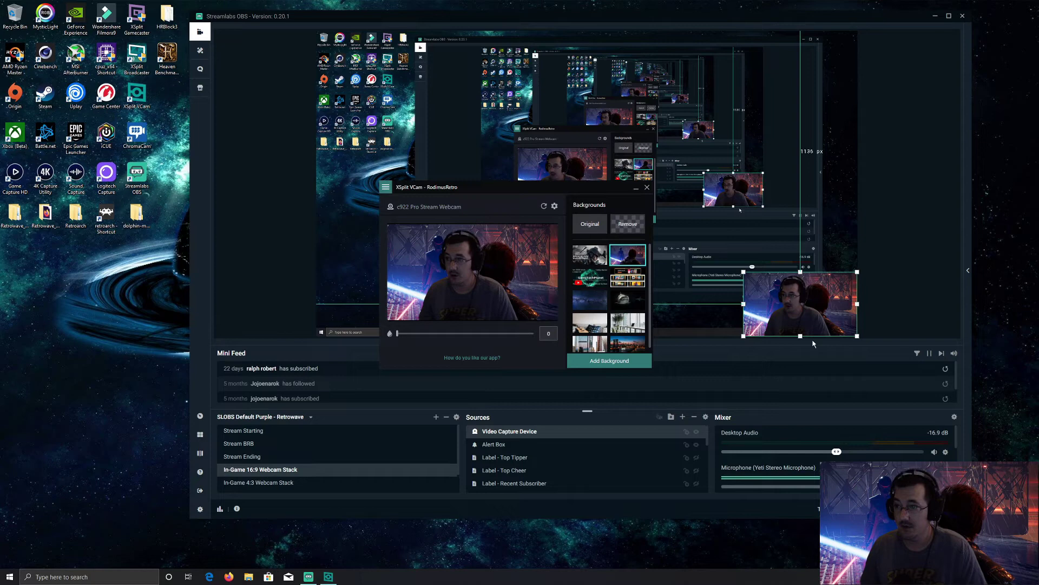
click(635, 231)
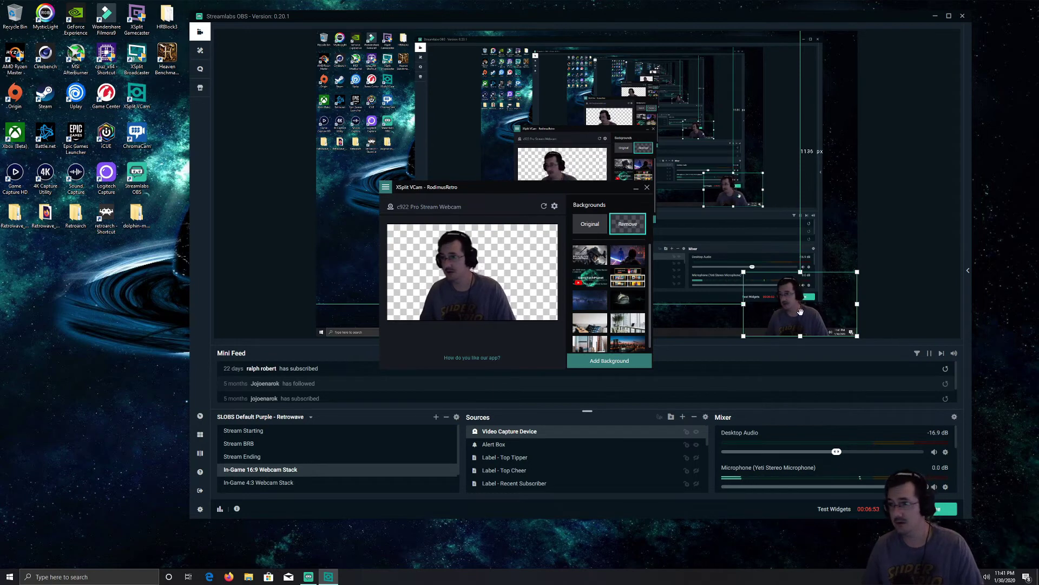
click(647, 188)
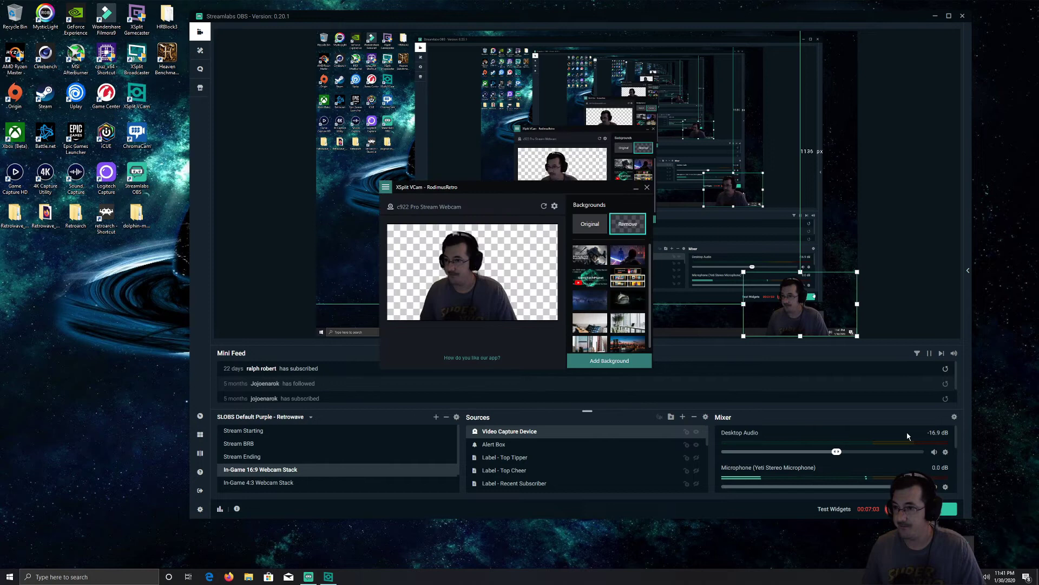
- Try the GameTechPlanet image as the webcam background, restore the lightsaber game background and minimize XSplit VCam
click(627, 263)
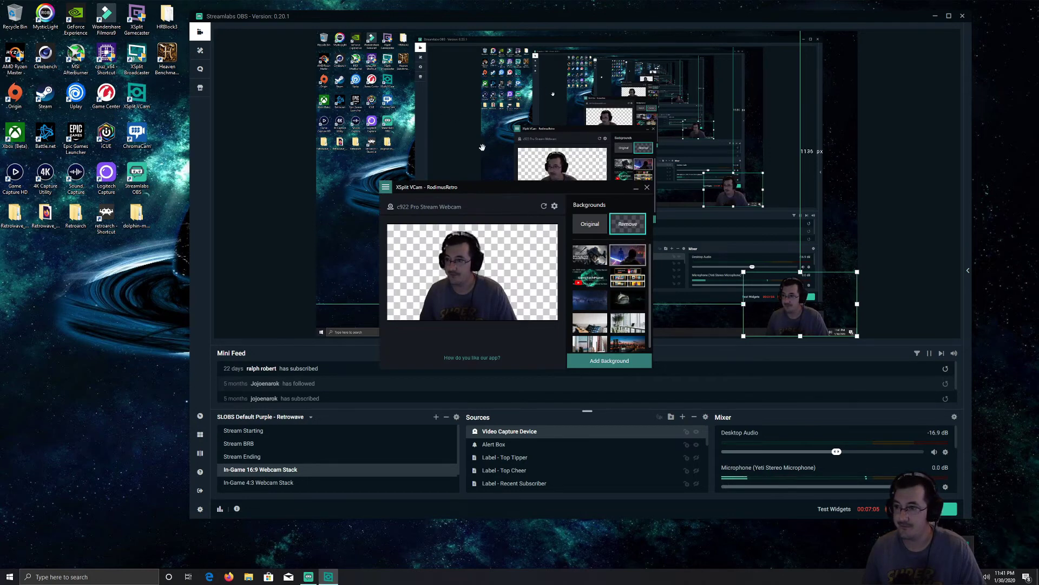
click(598, 277)
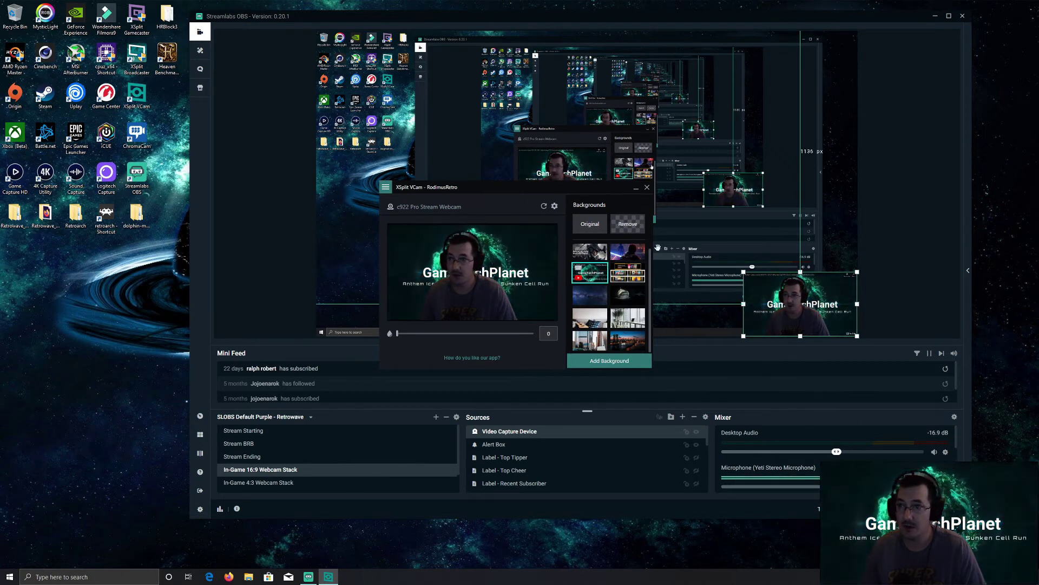
click(629, 255)
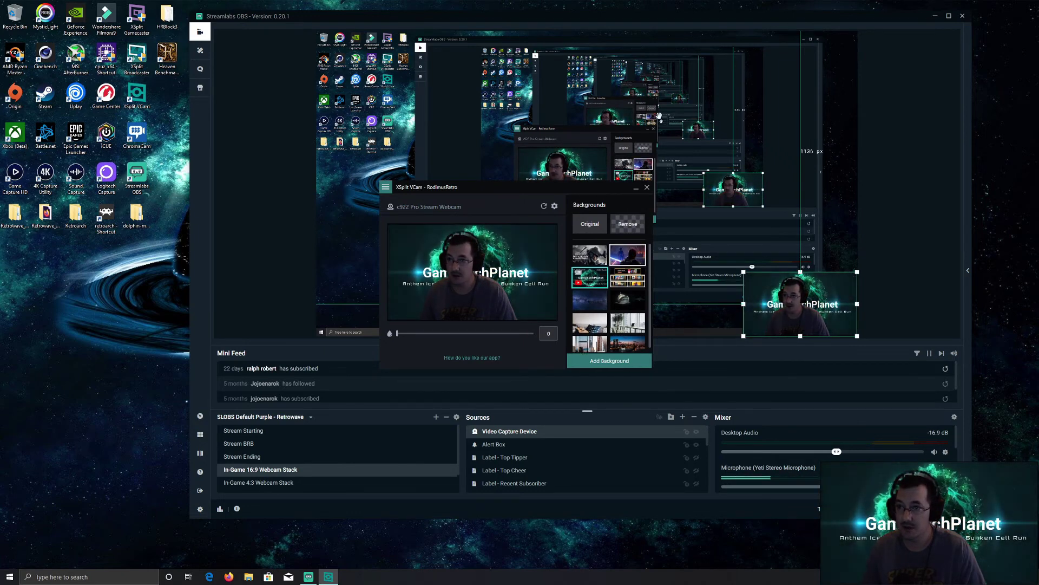
click(636, 189)
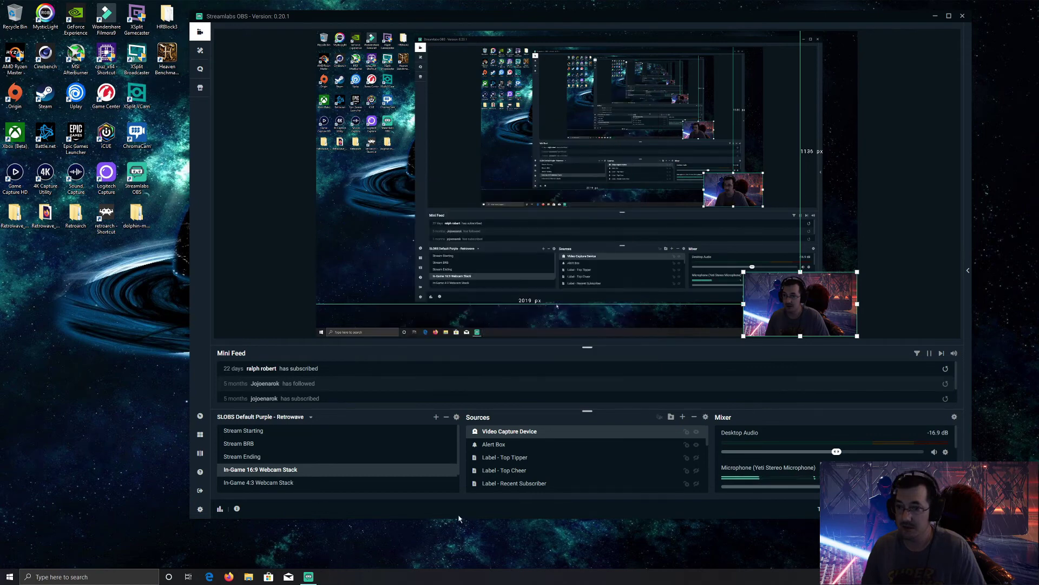